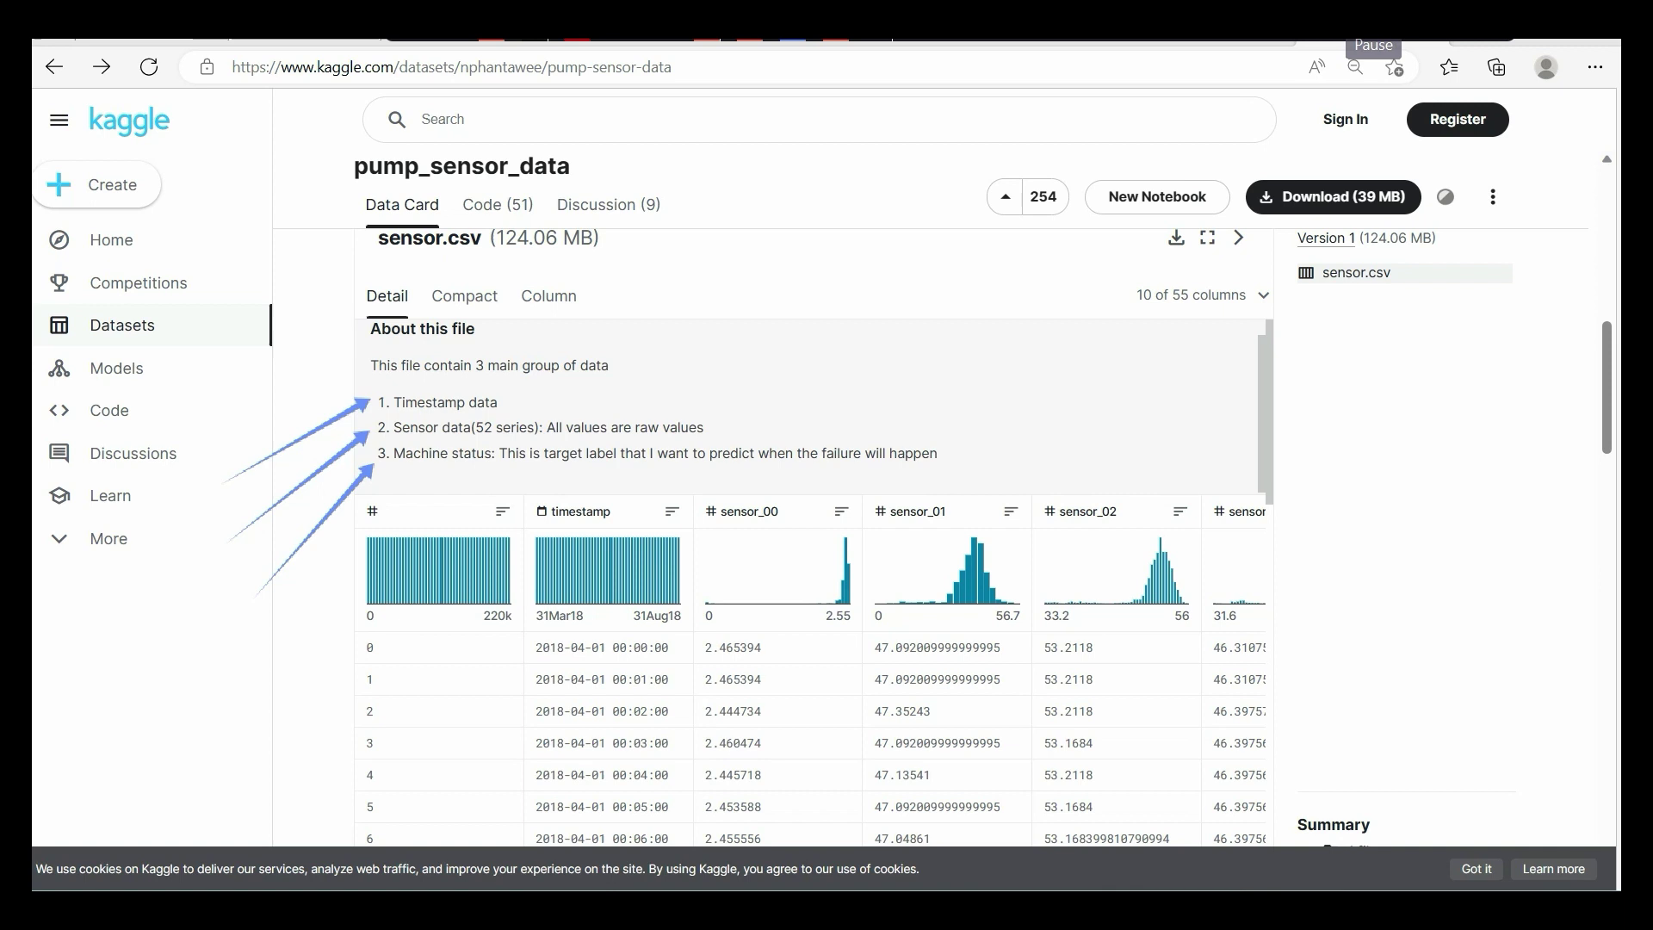
# Drag across three dashboard panels, then briefly show and hide the timestamp and status filters
pyautogui.moveTo(1261, 316); pyautogui.dragTo(1560, 440)
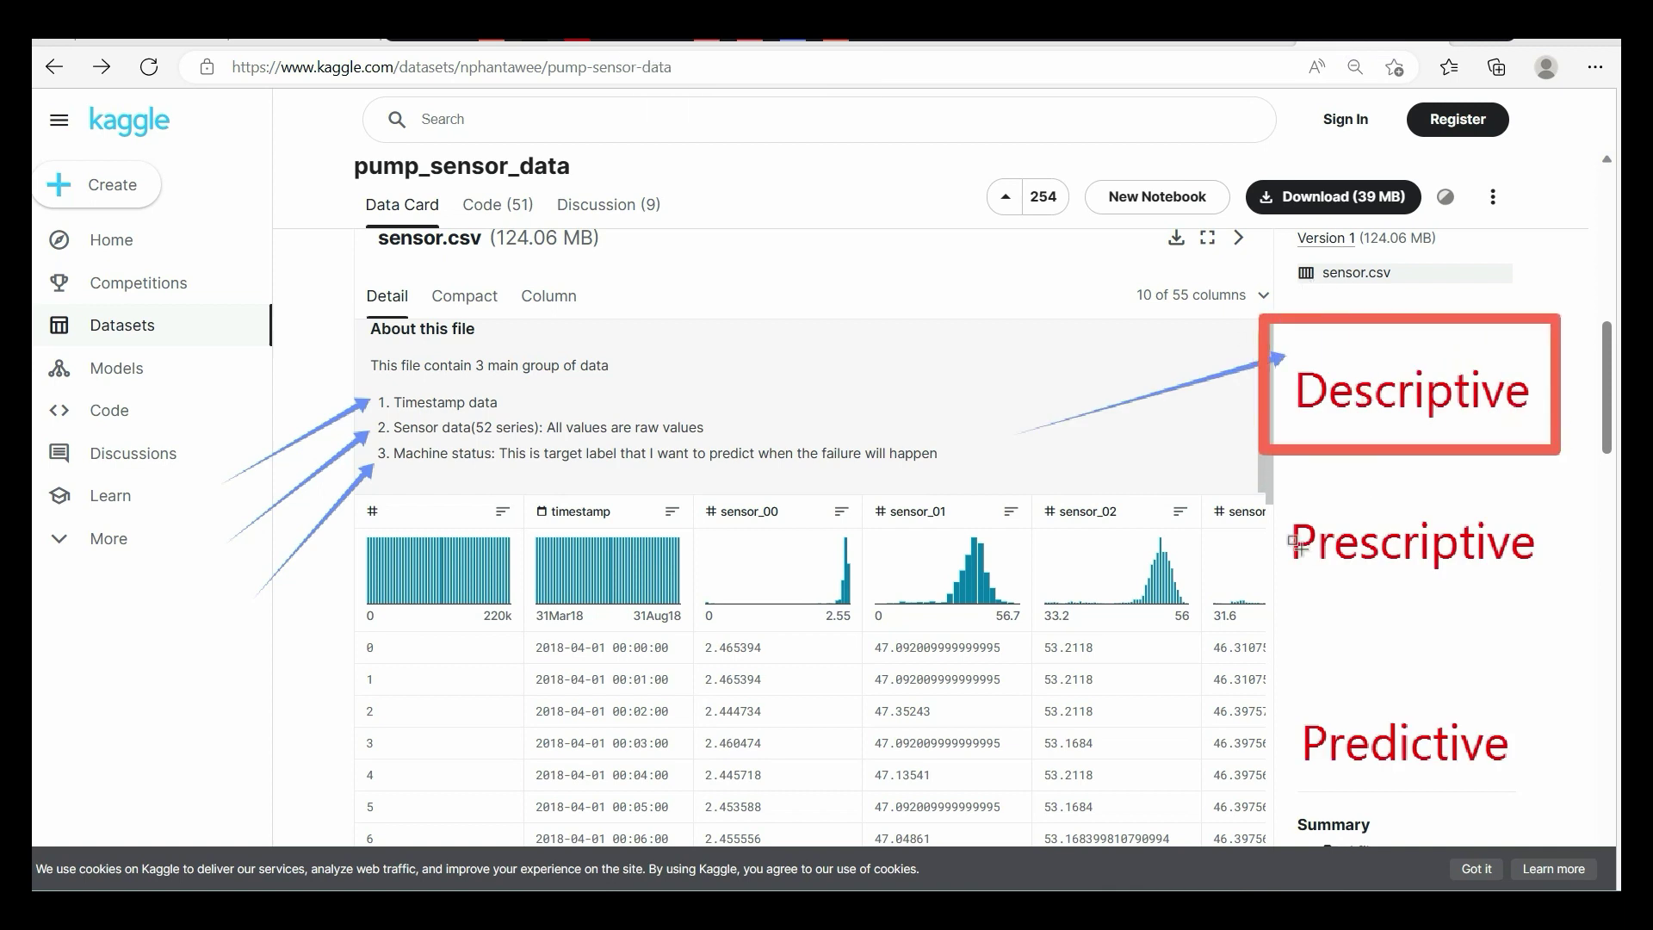
pyautogui.moveTo(1262, 491)
pyautogui.mouseDown()
pyautogui.moveTo(1428, 618)
pyautogui.moveTo(1557, 588)
pyautogui.mouseUp()
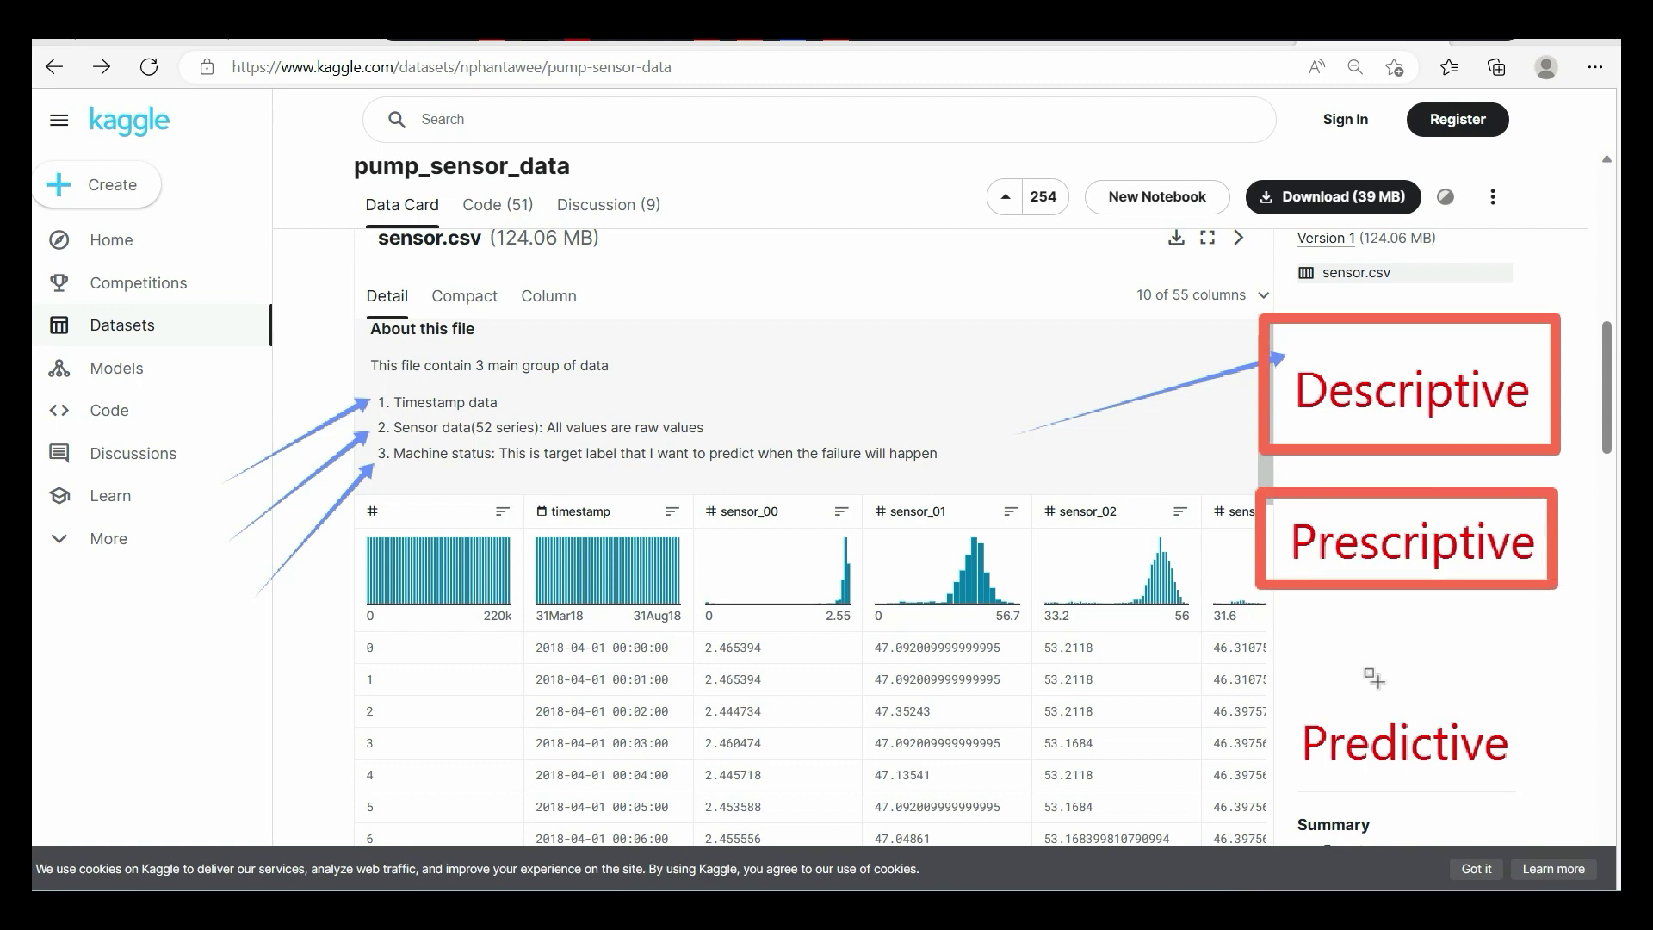
pyautogui.moveTo(1260, 689)
pyautogui.mouseDown()
pyautogui.moveTo(1503, 825)
pyautogui.moveTo(1578, 809)
pyautogui.mouseUp()
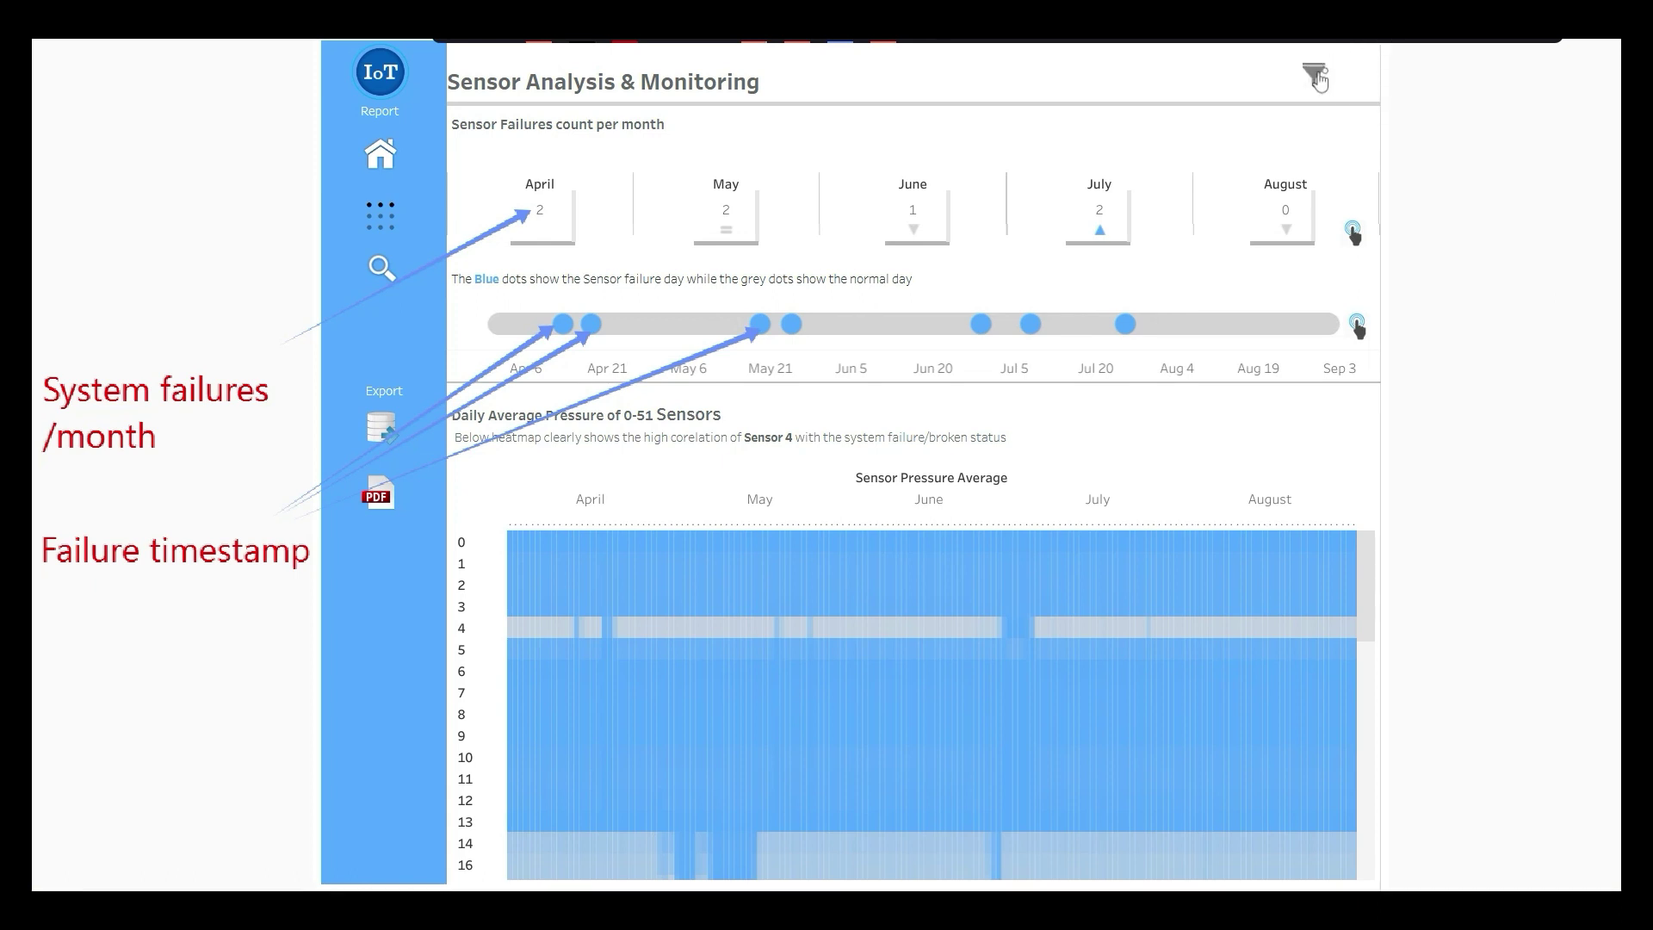
pyautogui.click(1317, 81)
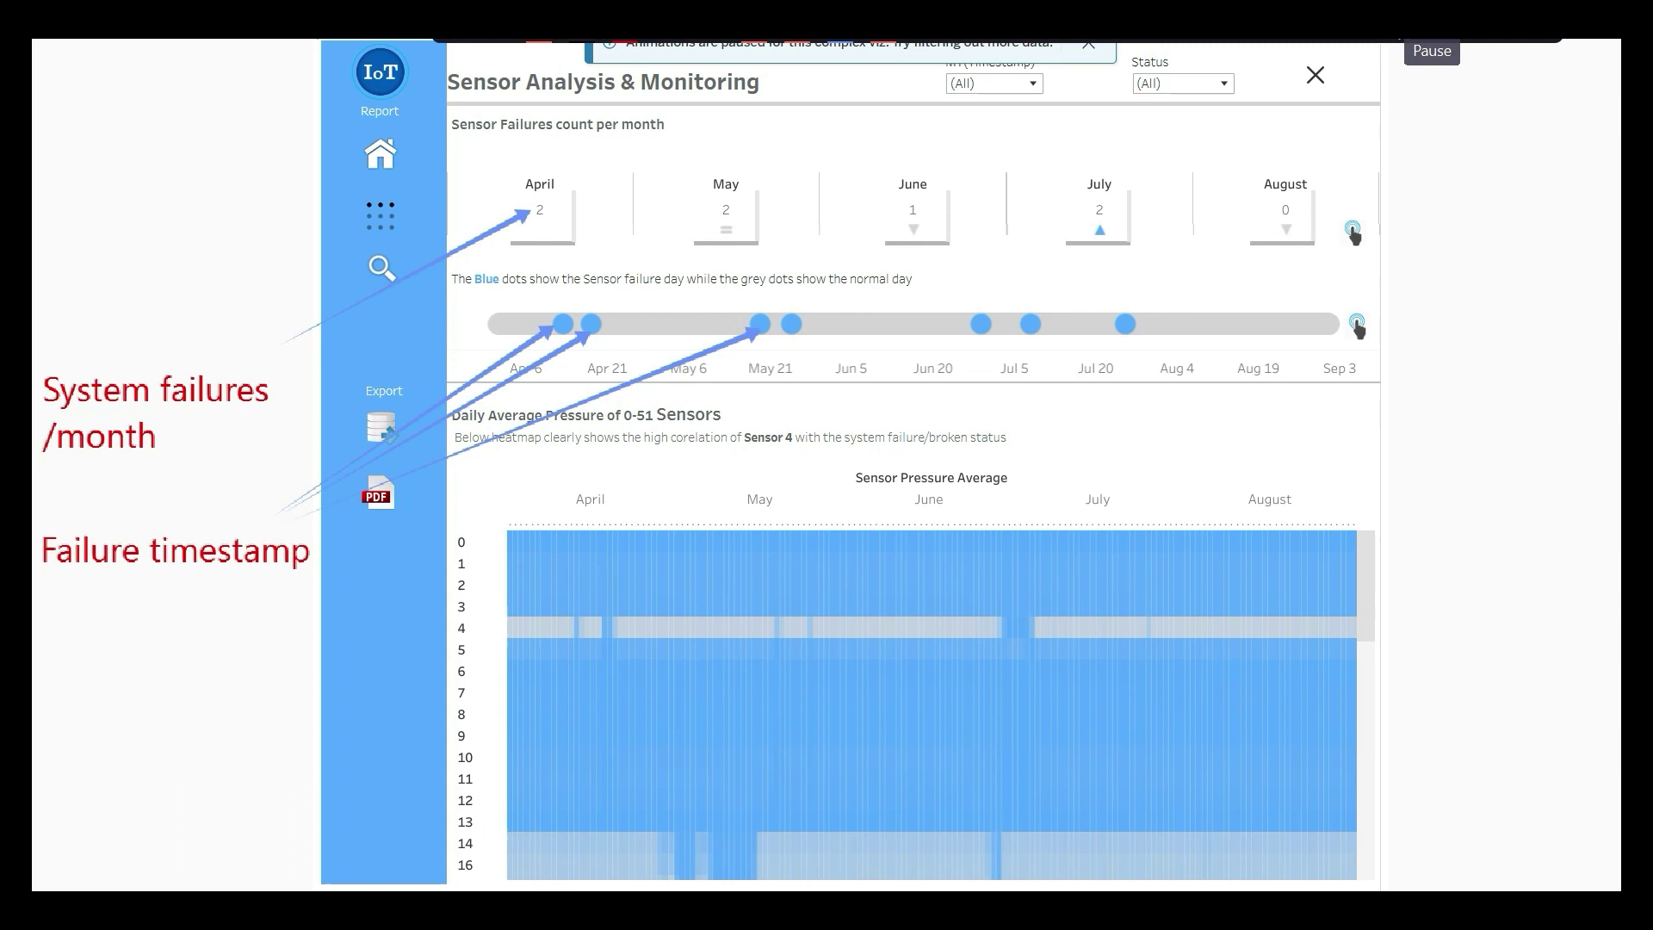
pyautogui.click(1318, 80)
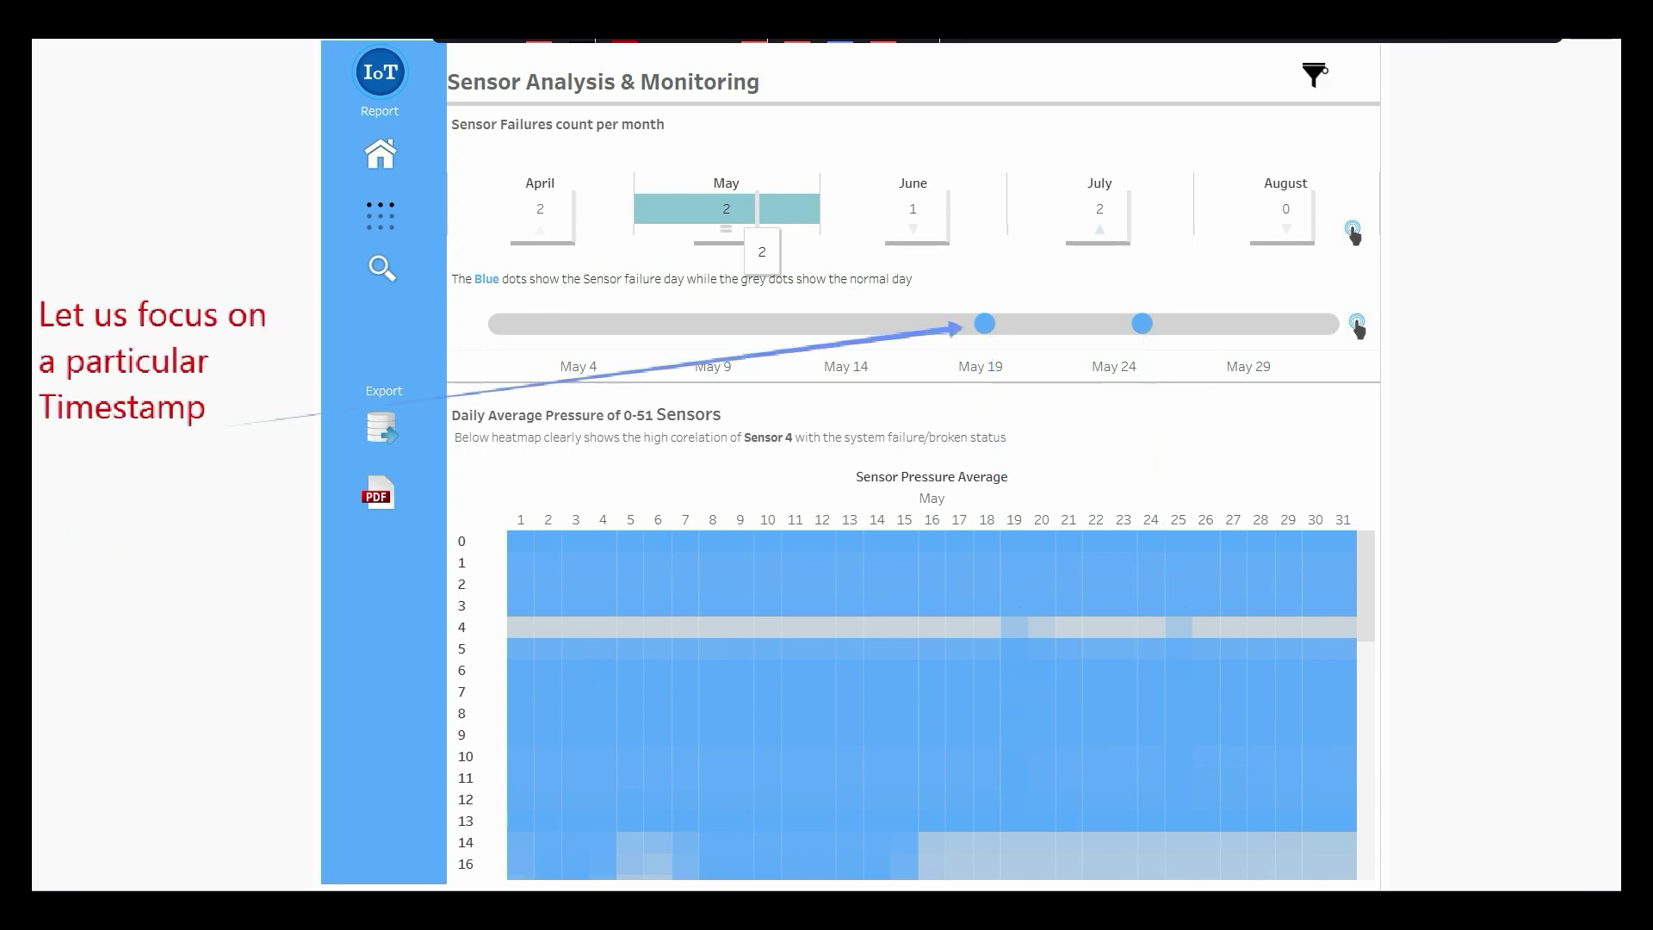
# Drill from the May 19, 3:18 AM failure point into its Level 1 Sensor Details
pyautogui.click(984, 324)
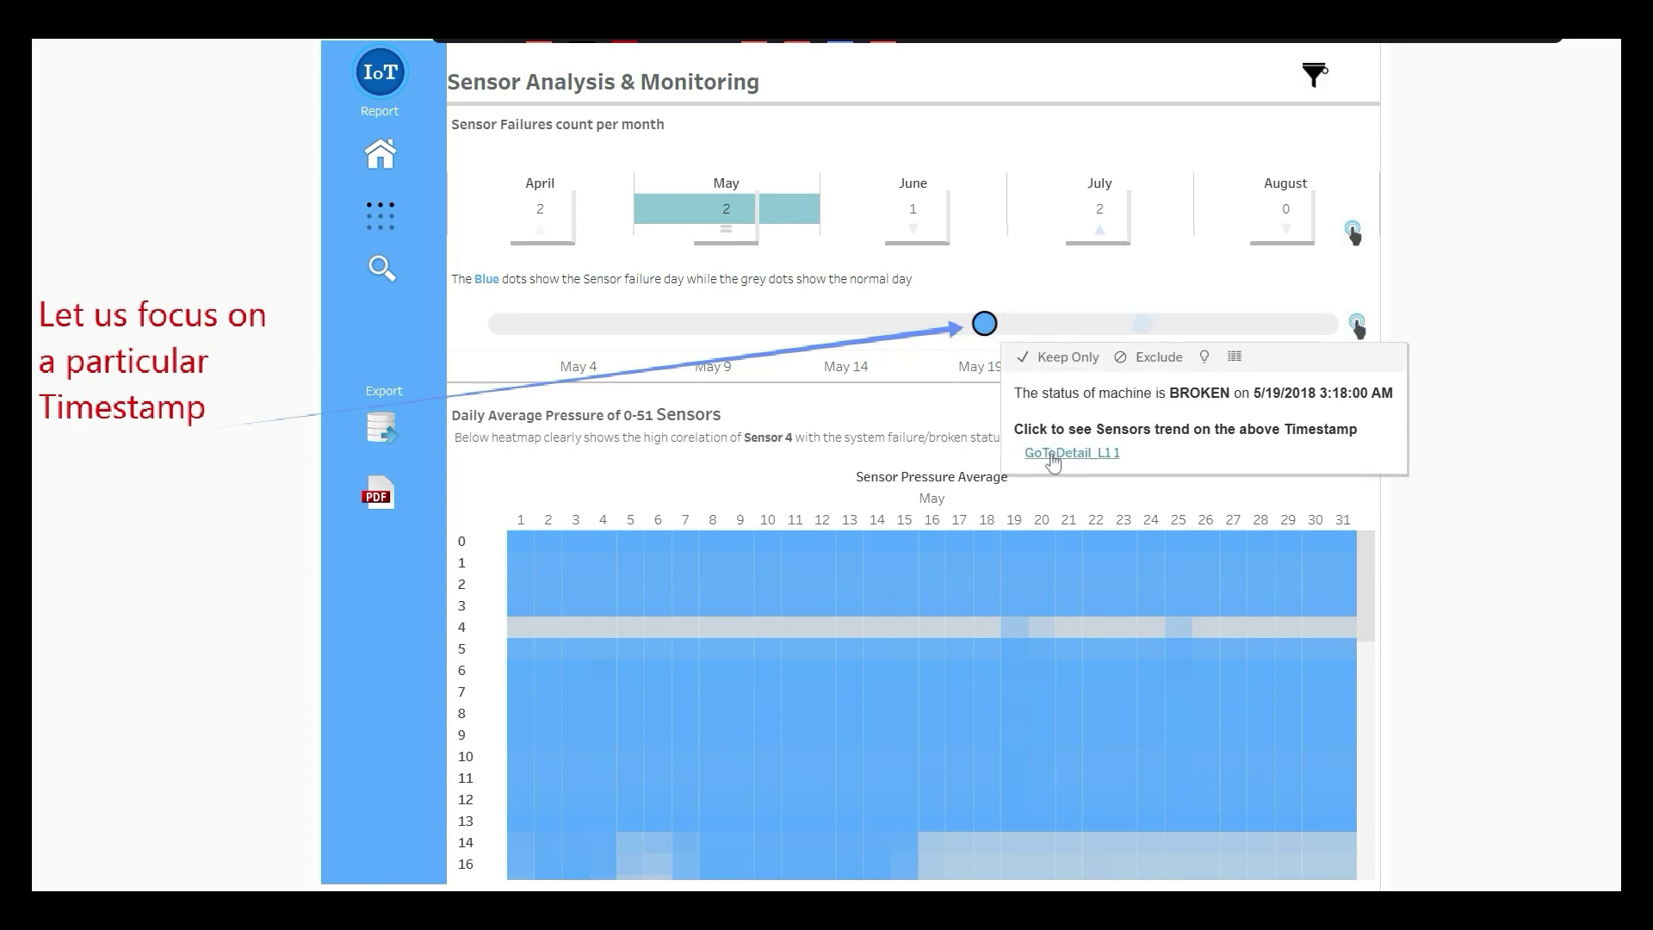
pyautogui.click(1051, 455)
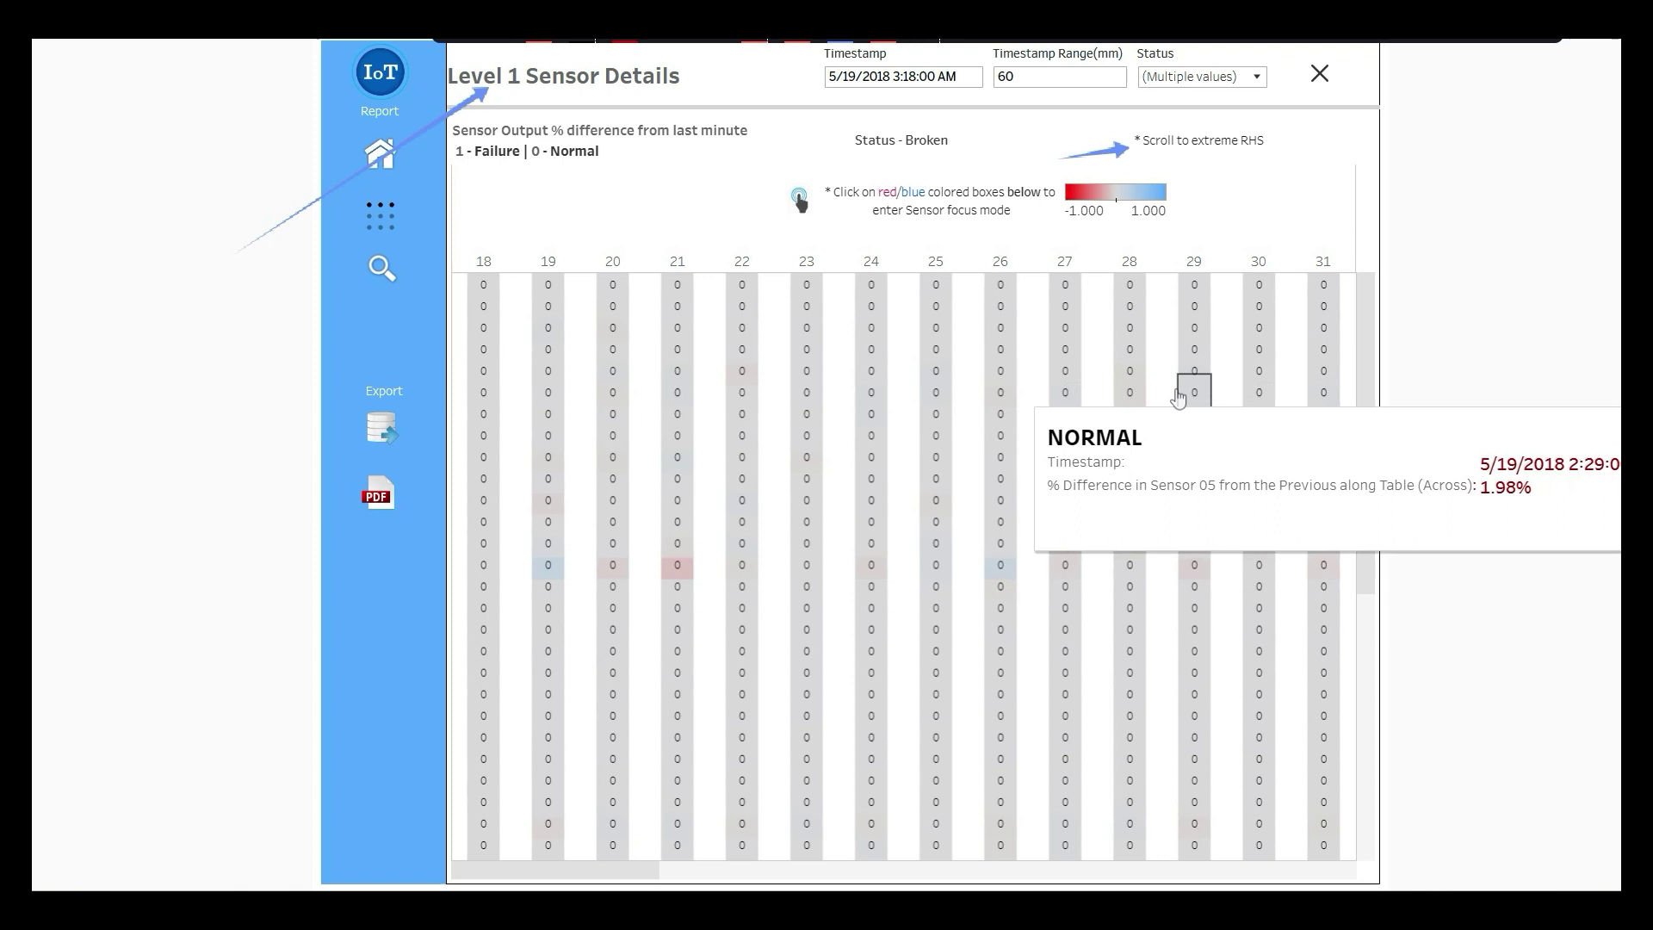
pyautogui.hscroll(5, 1188, 381)
pyautogui.hscroll(5, 1172, 398)
pyautogui.hscroll(5, 1175, 399)
pyautogui.hscroll(5, 1177, 398)
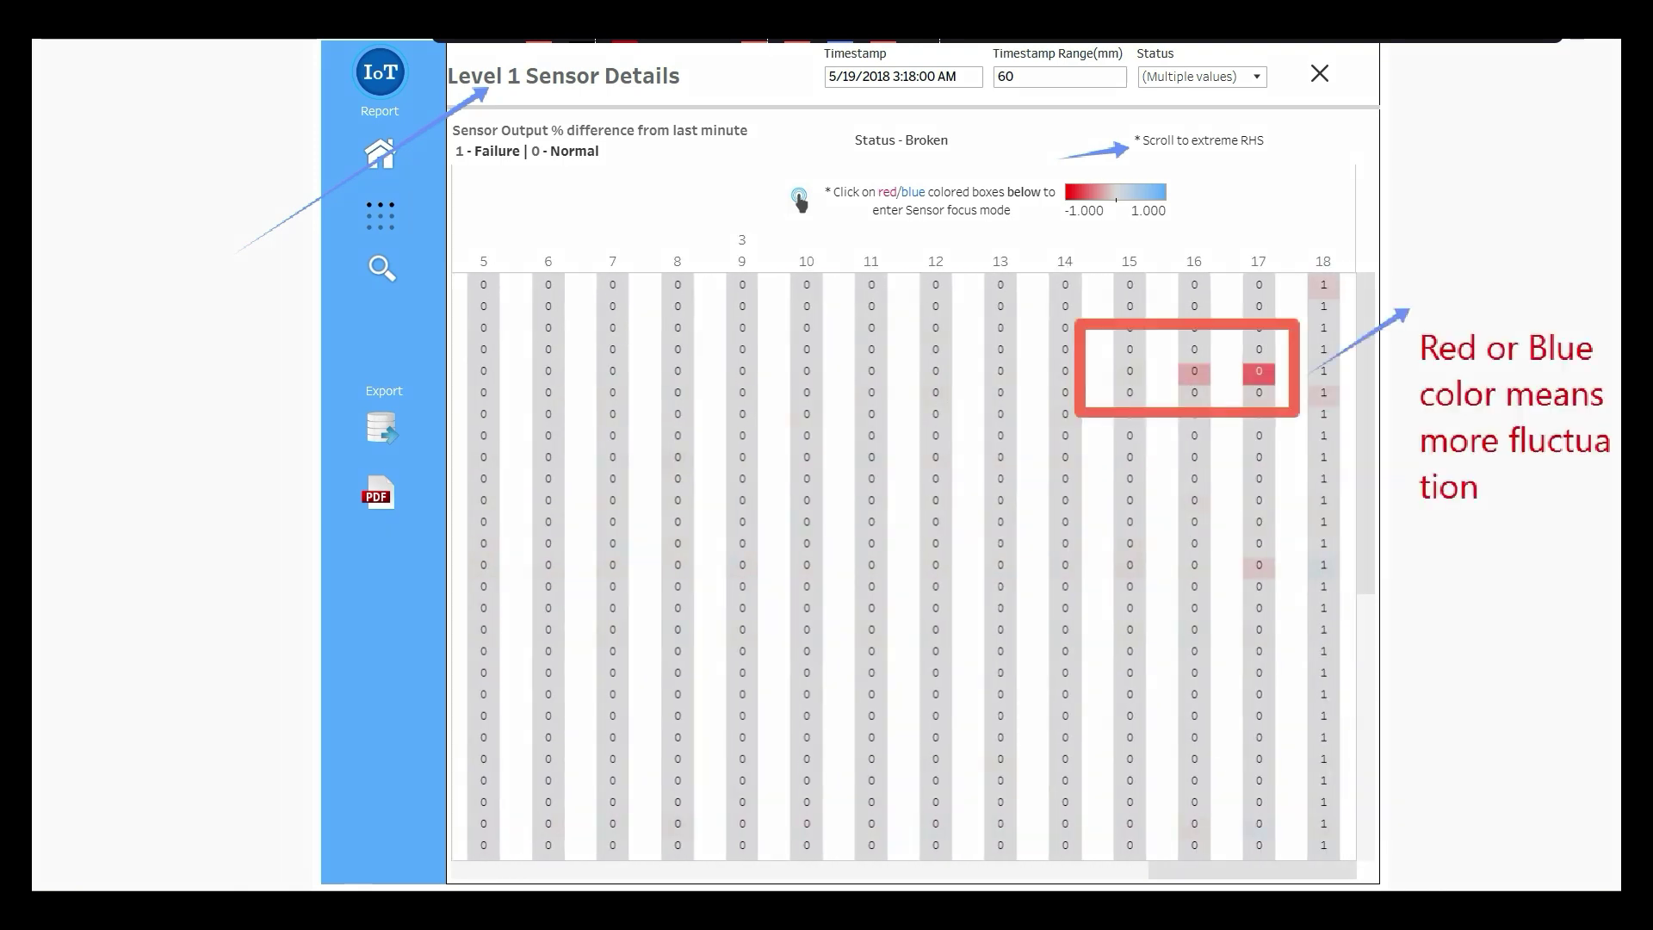
pyautogui.scroll(-5, 905, 568)
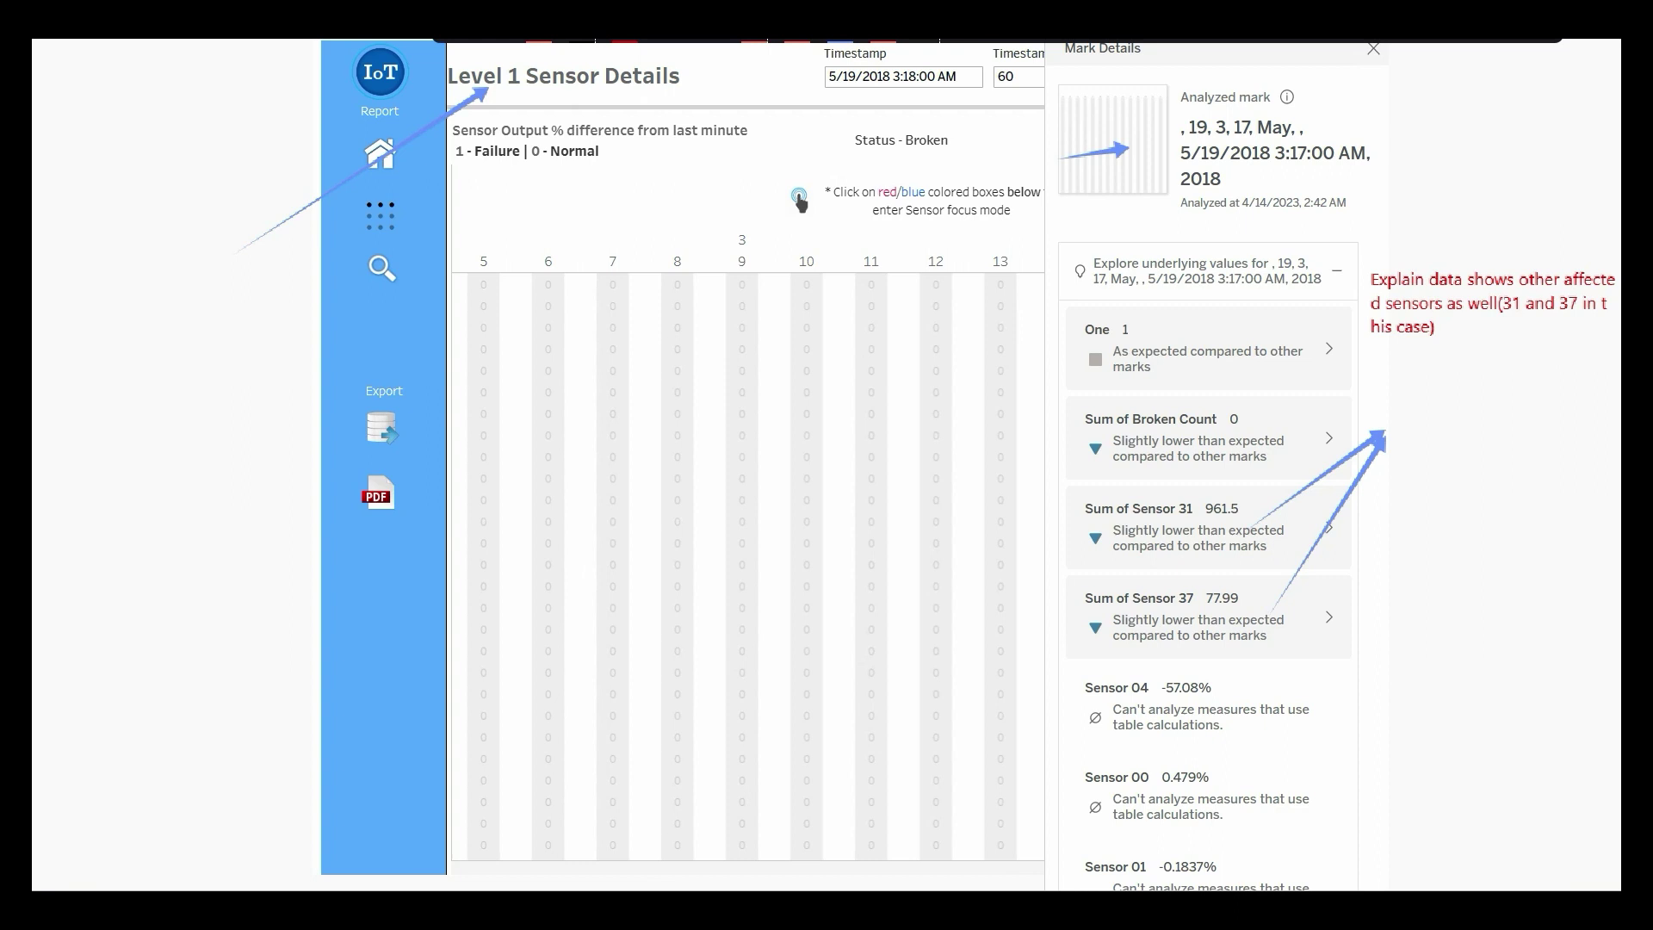
# Dismiss the mark explanation and select the Sensor 37 reading at 3:09 AM (-37.32%)
pyautogui.click(1373, 50)
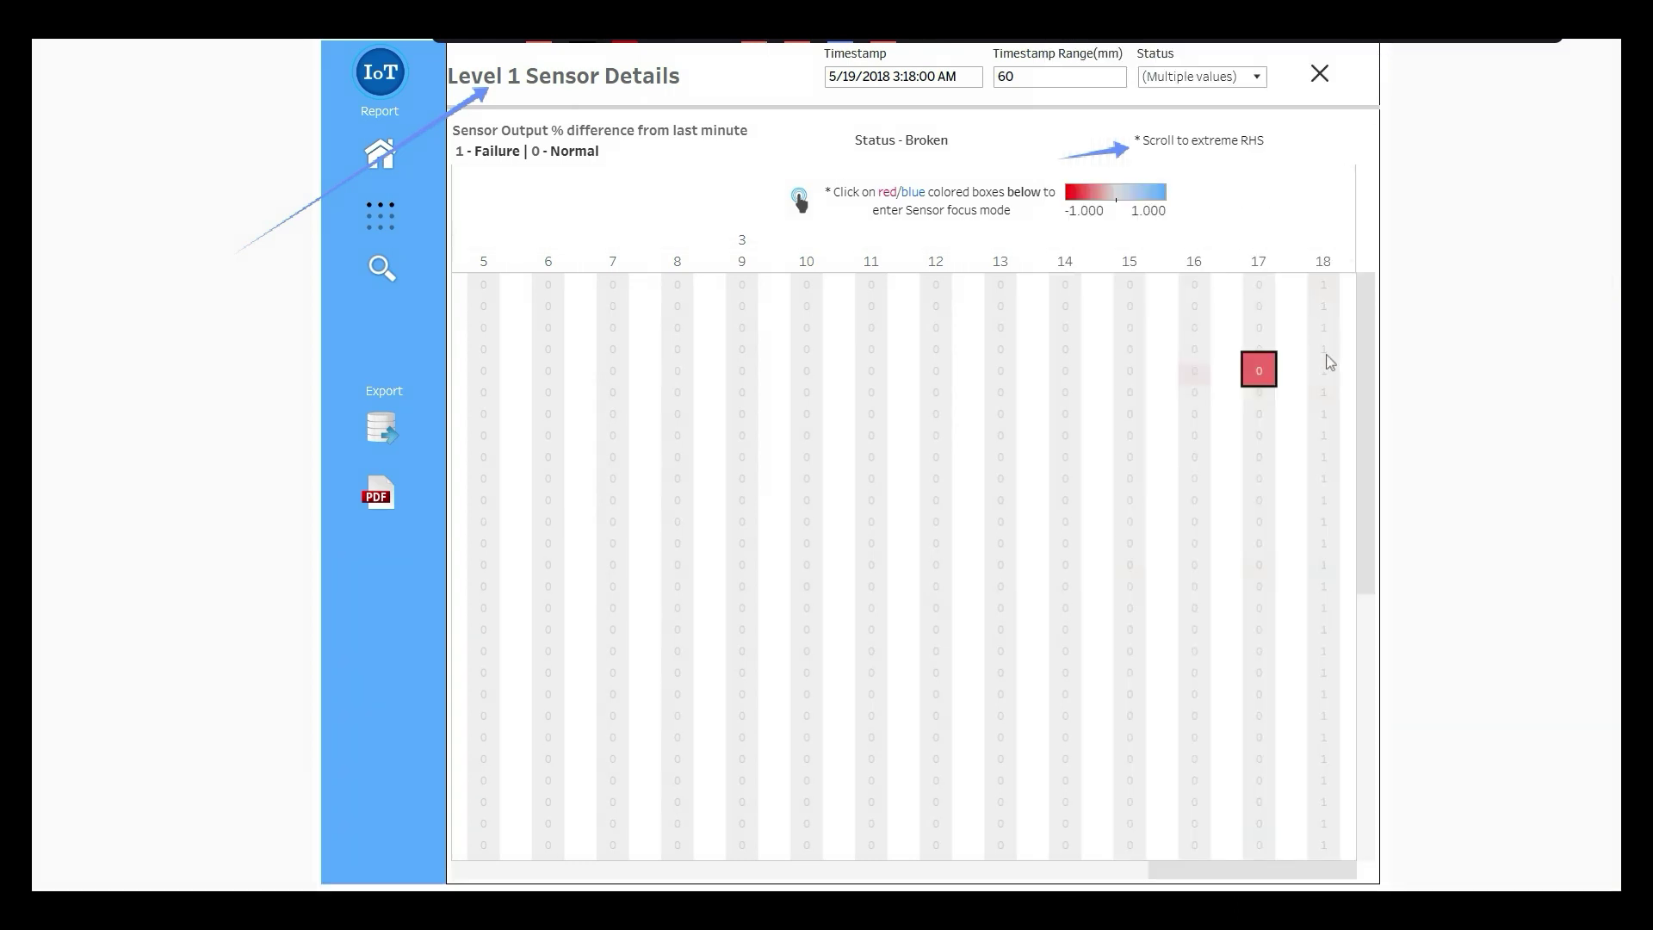
pyautogui.scroll(-3, 1346, 446)
pyautogui.scroll(-3, 1347, 445)
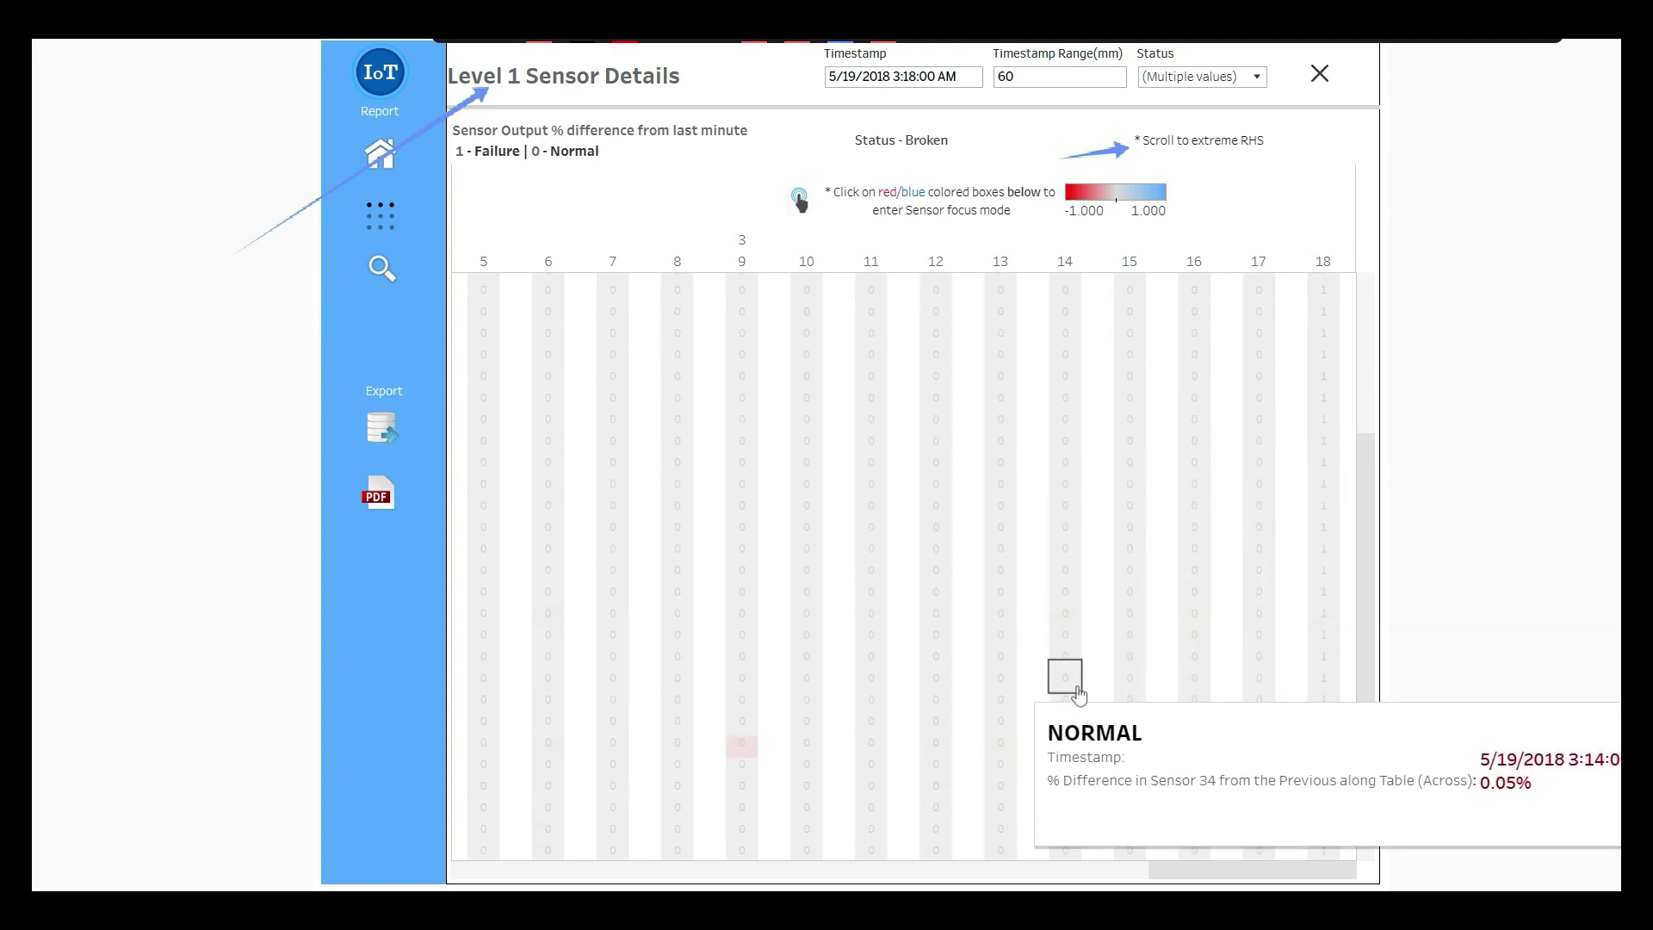
pyautogui.click(745, 756)
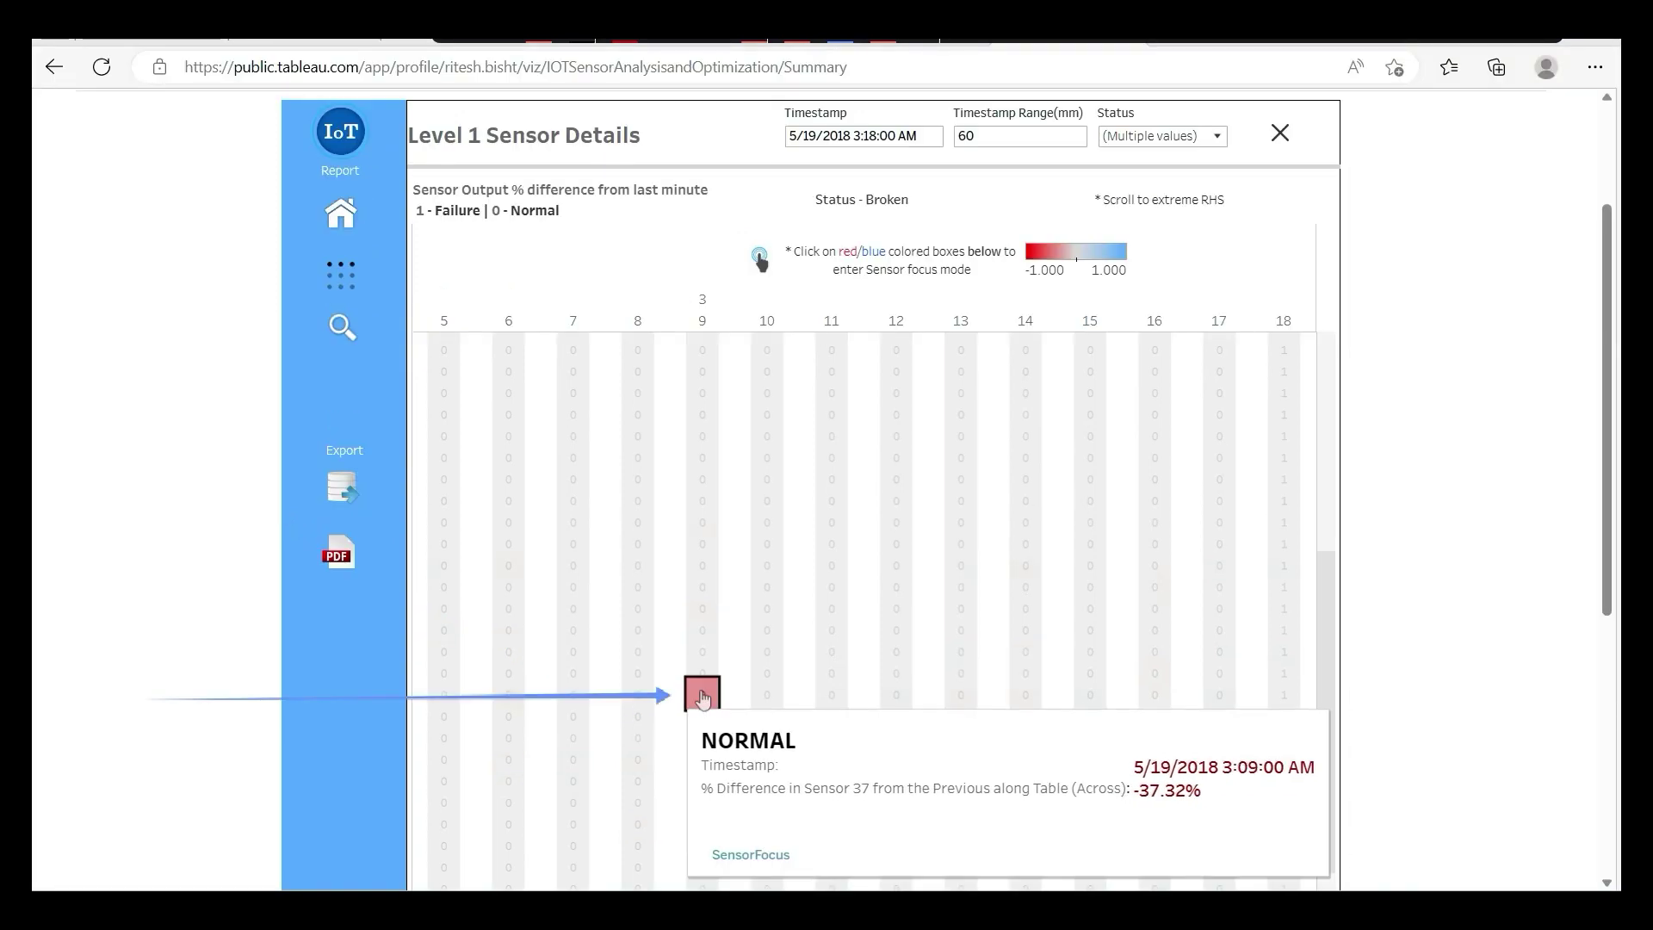
# Open Sensor 37 in focus mode and add a forecast to its chart
pyautogui.click(701, 699)
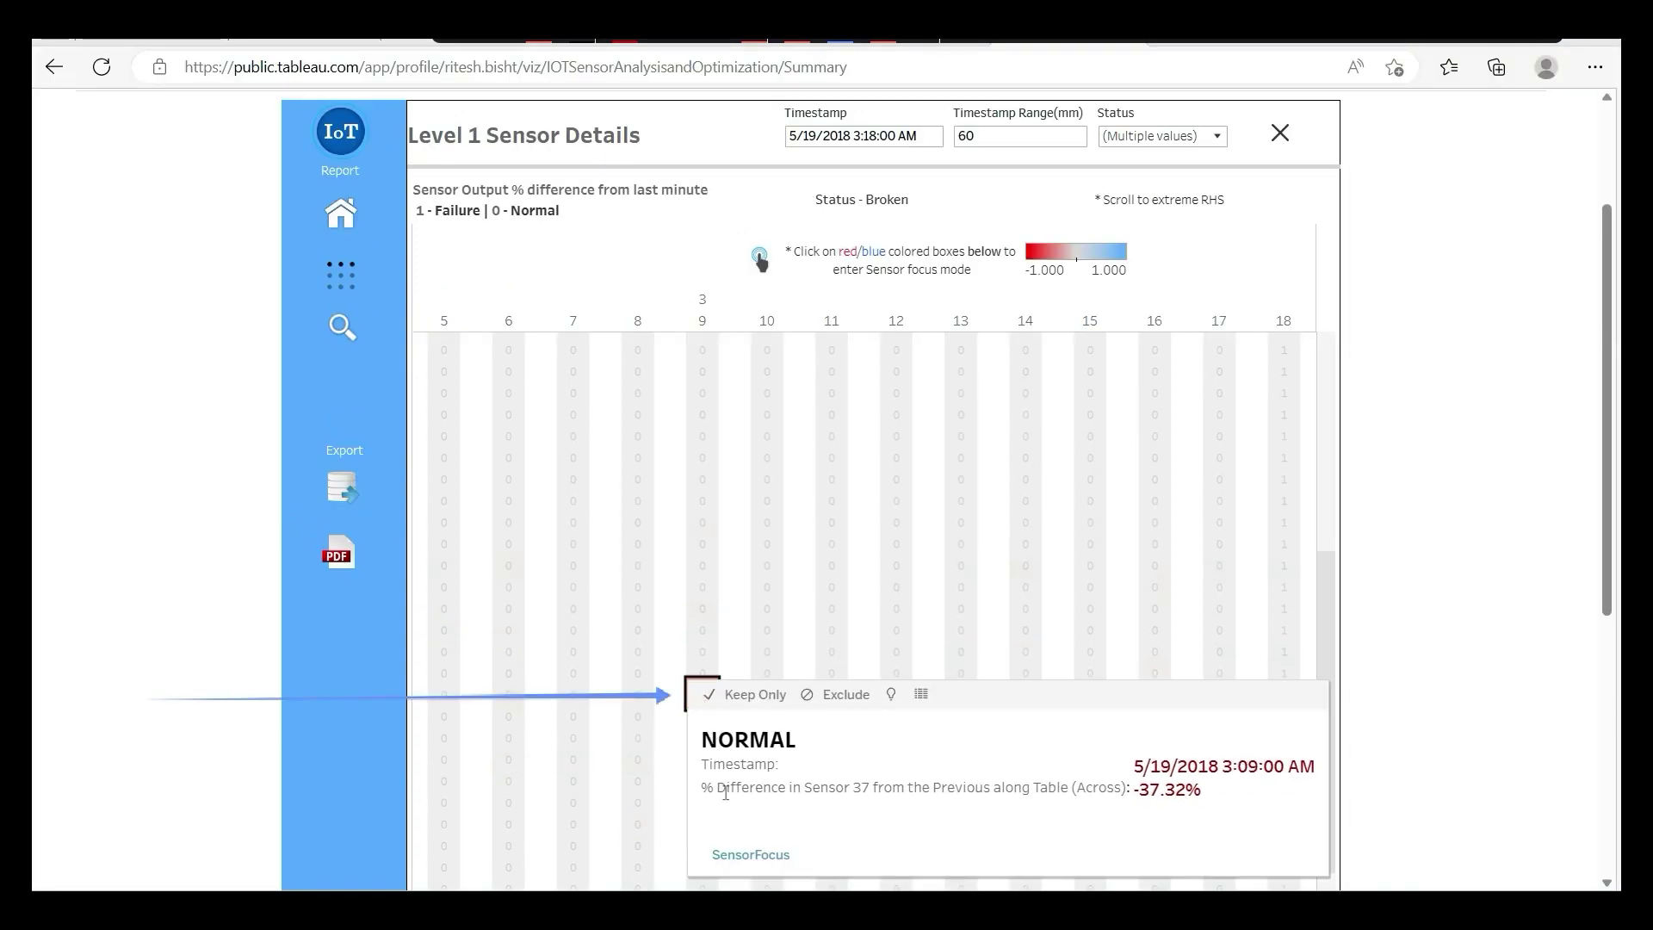
pyautogui.click(739, 856)
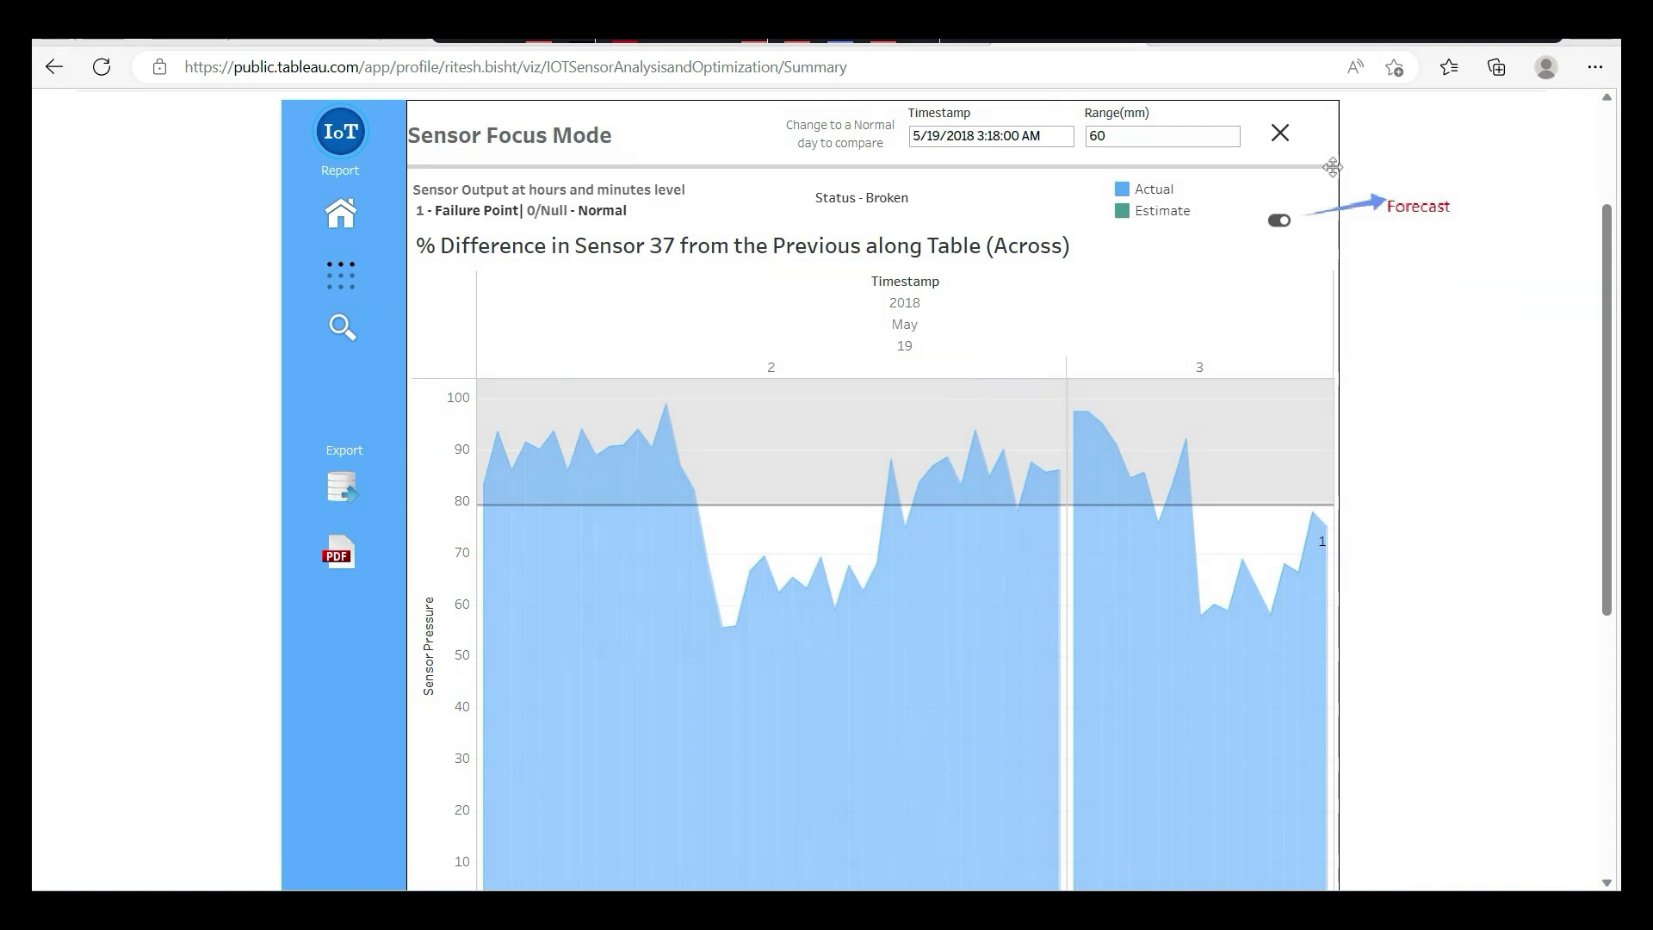
pyautogui.click(1280, 222)
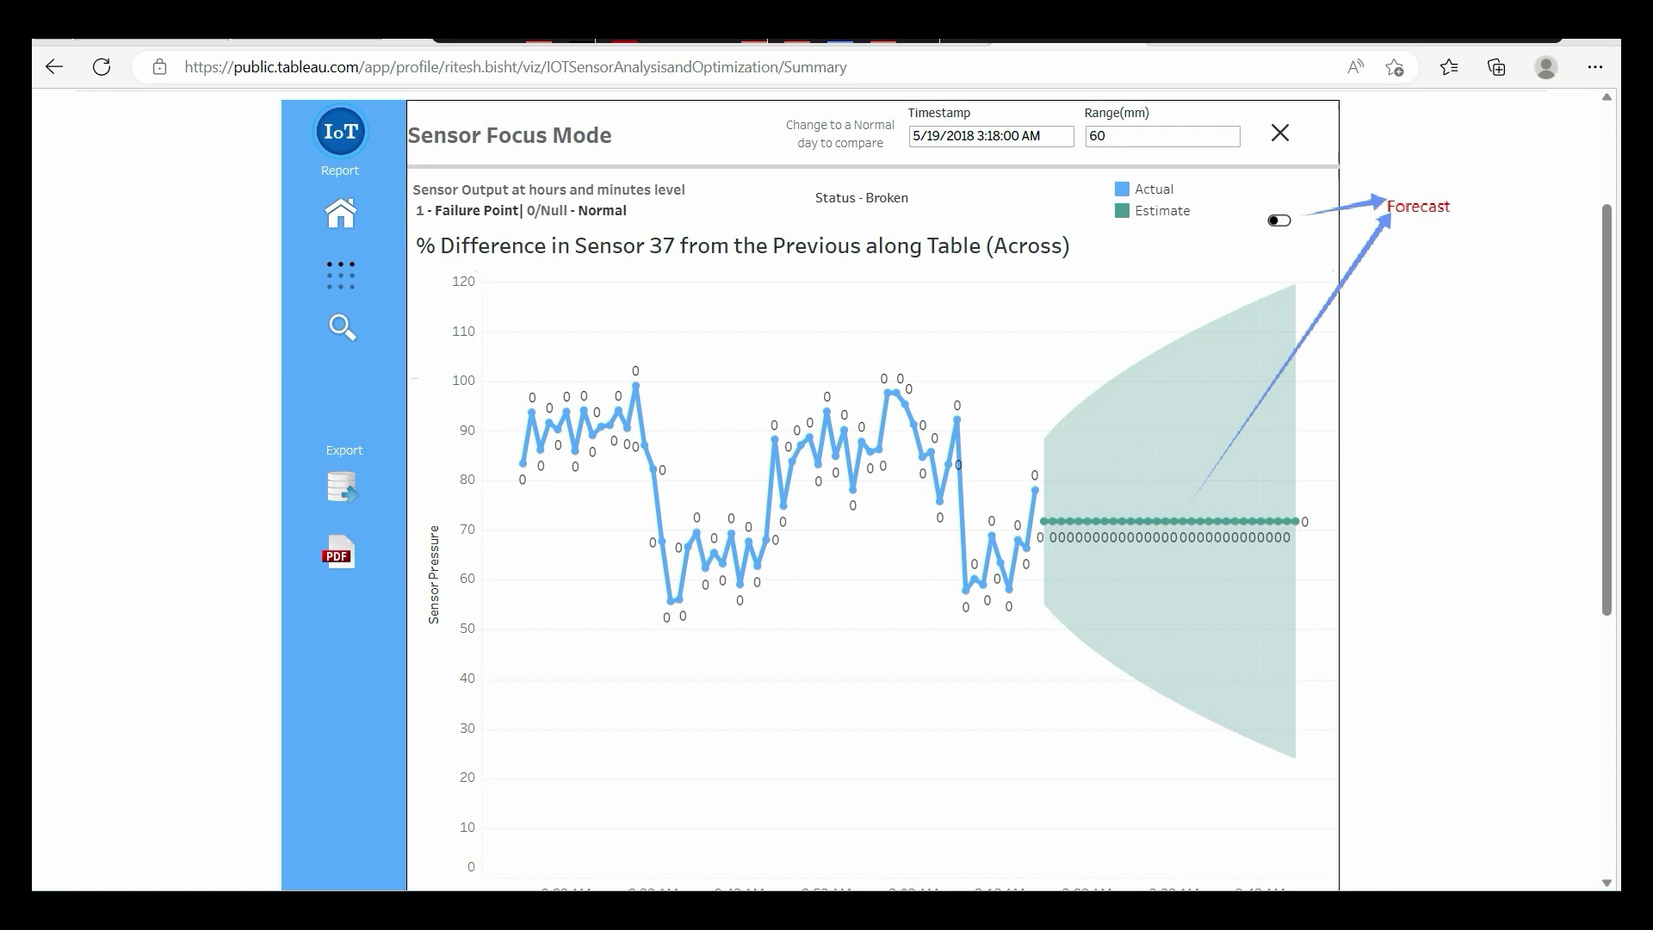
pyautogui.moveTo(1219, 483)
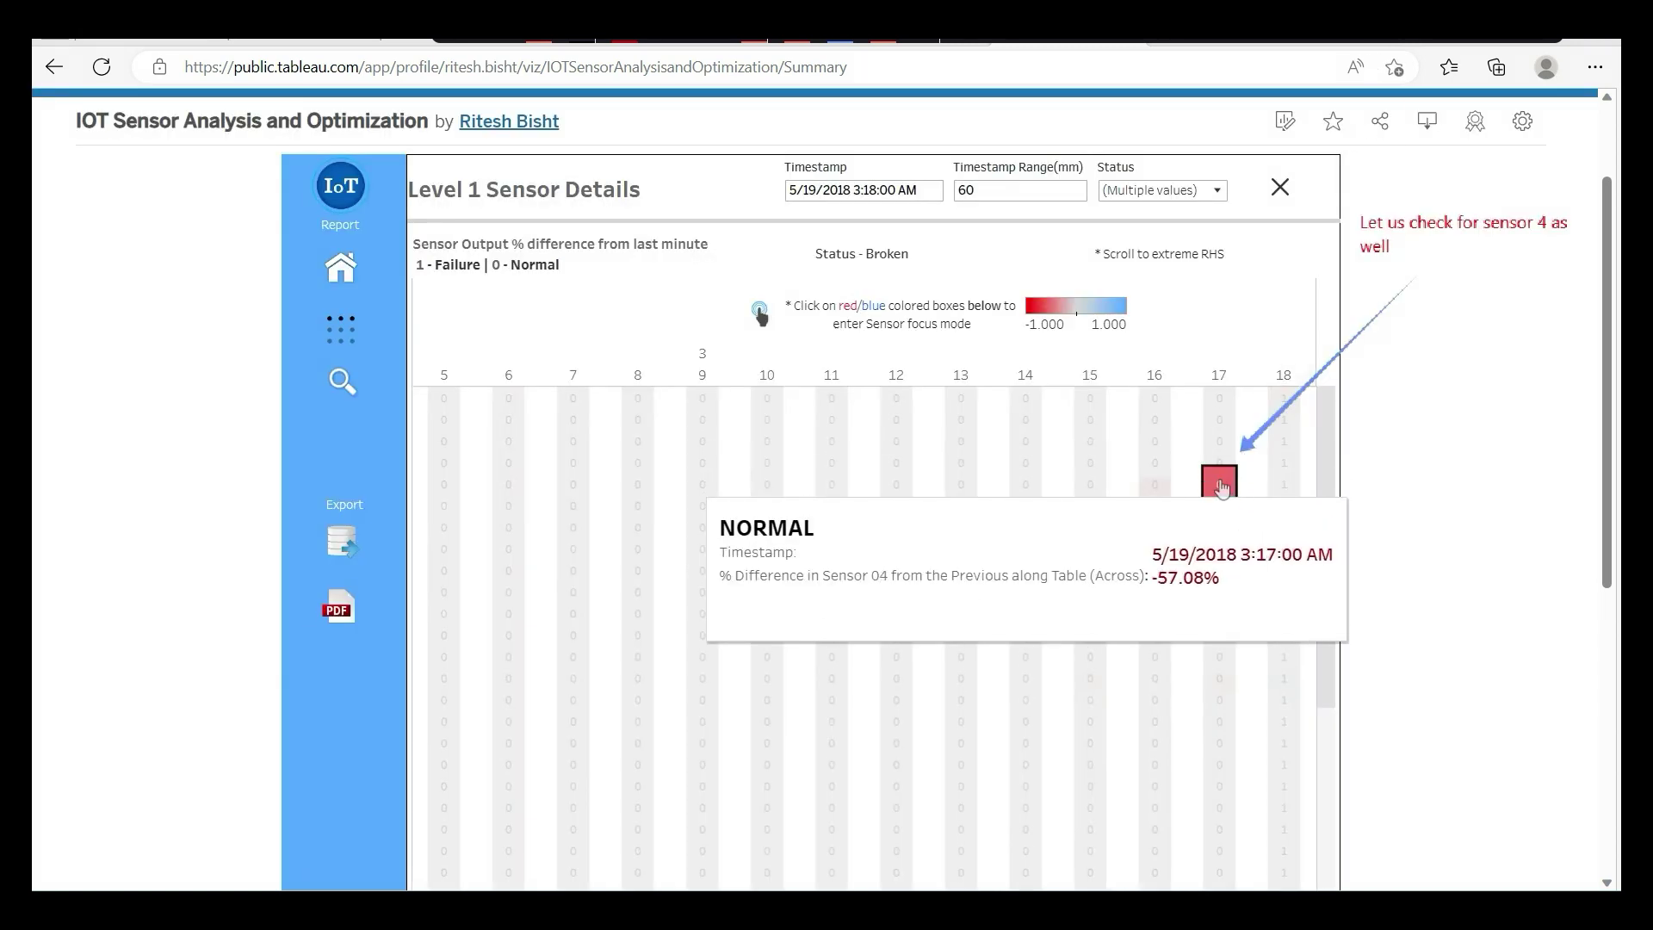
# Switch the selection to the Sensor 04 reading at 3:17 AM and open its focus mode
pyautogui.click(1220, 483)
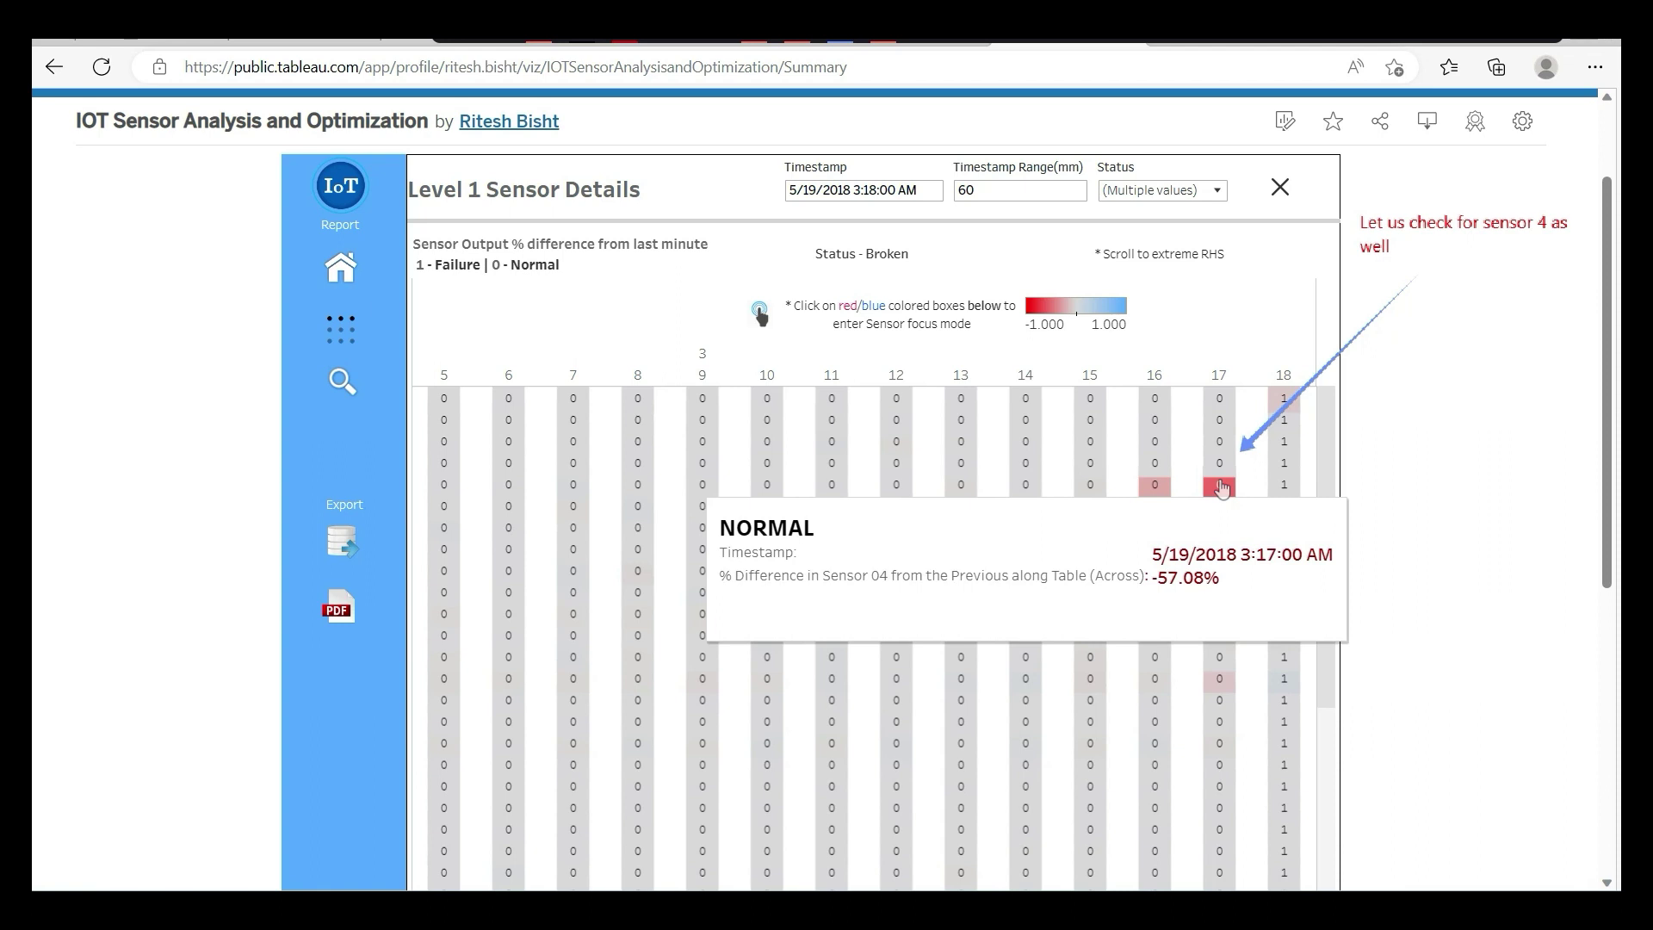
pyautogui.click(1219, 486)
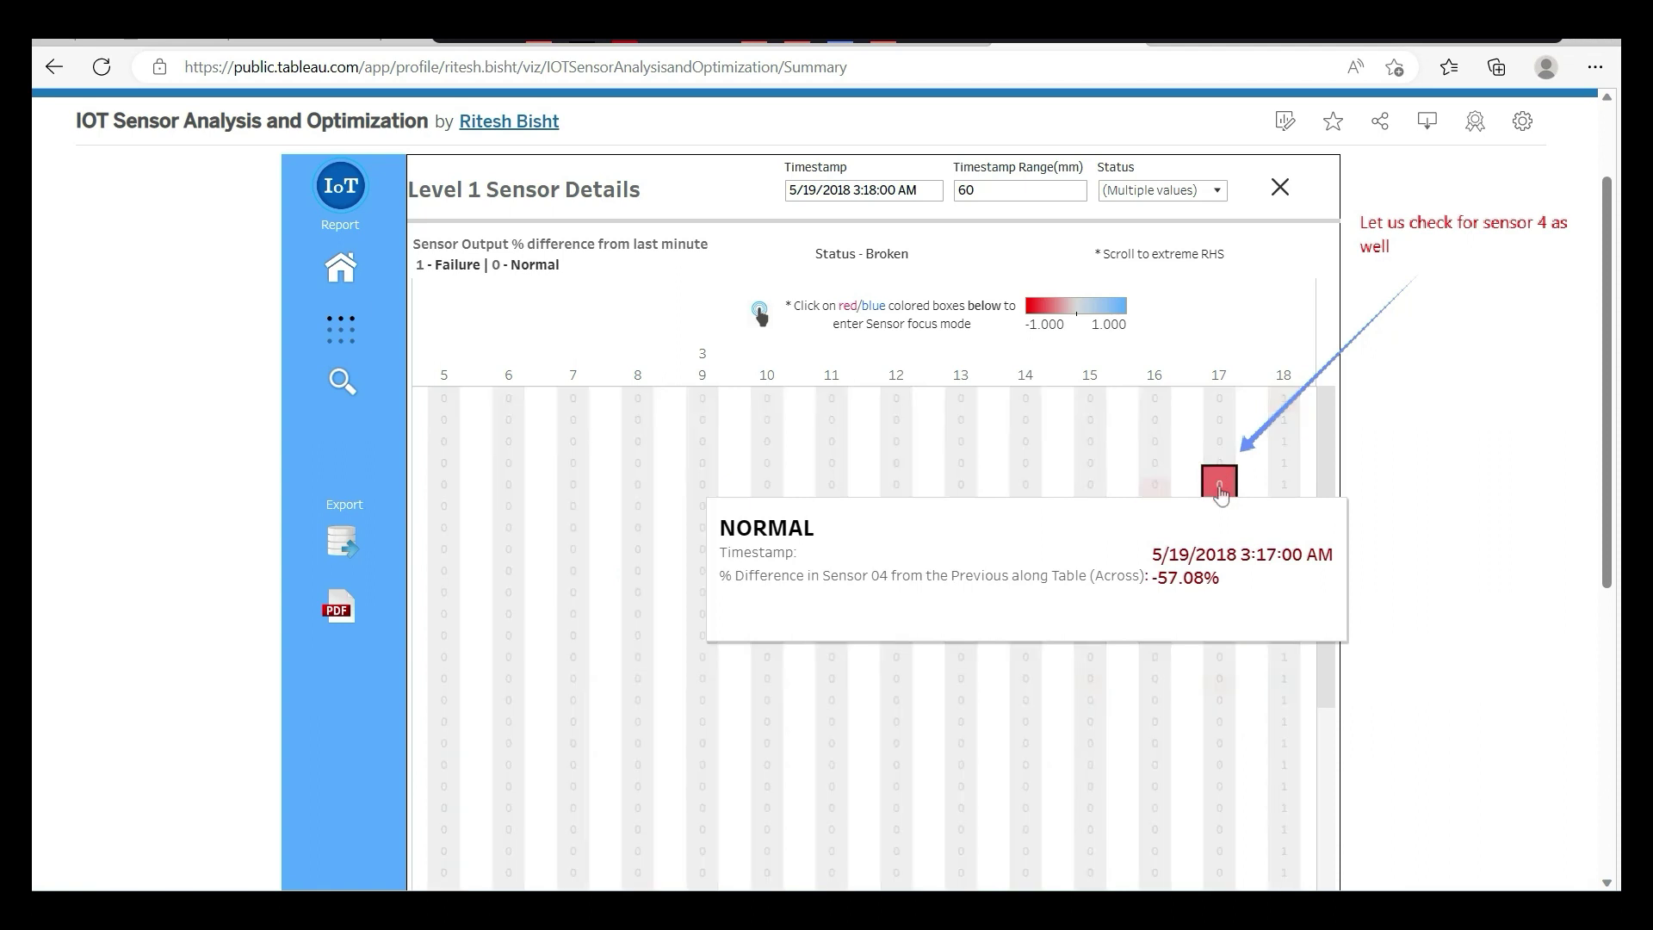
pyautogui.click(772, 656)
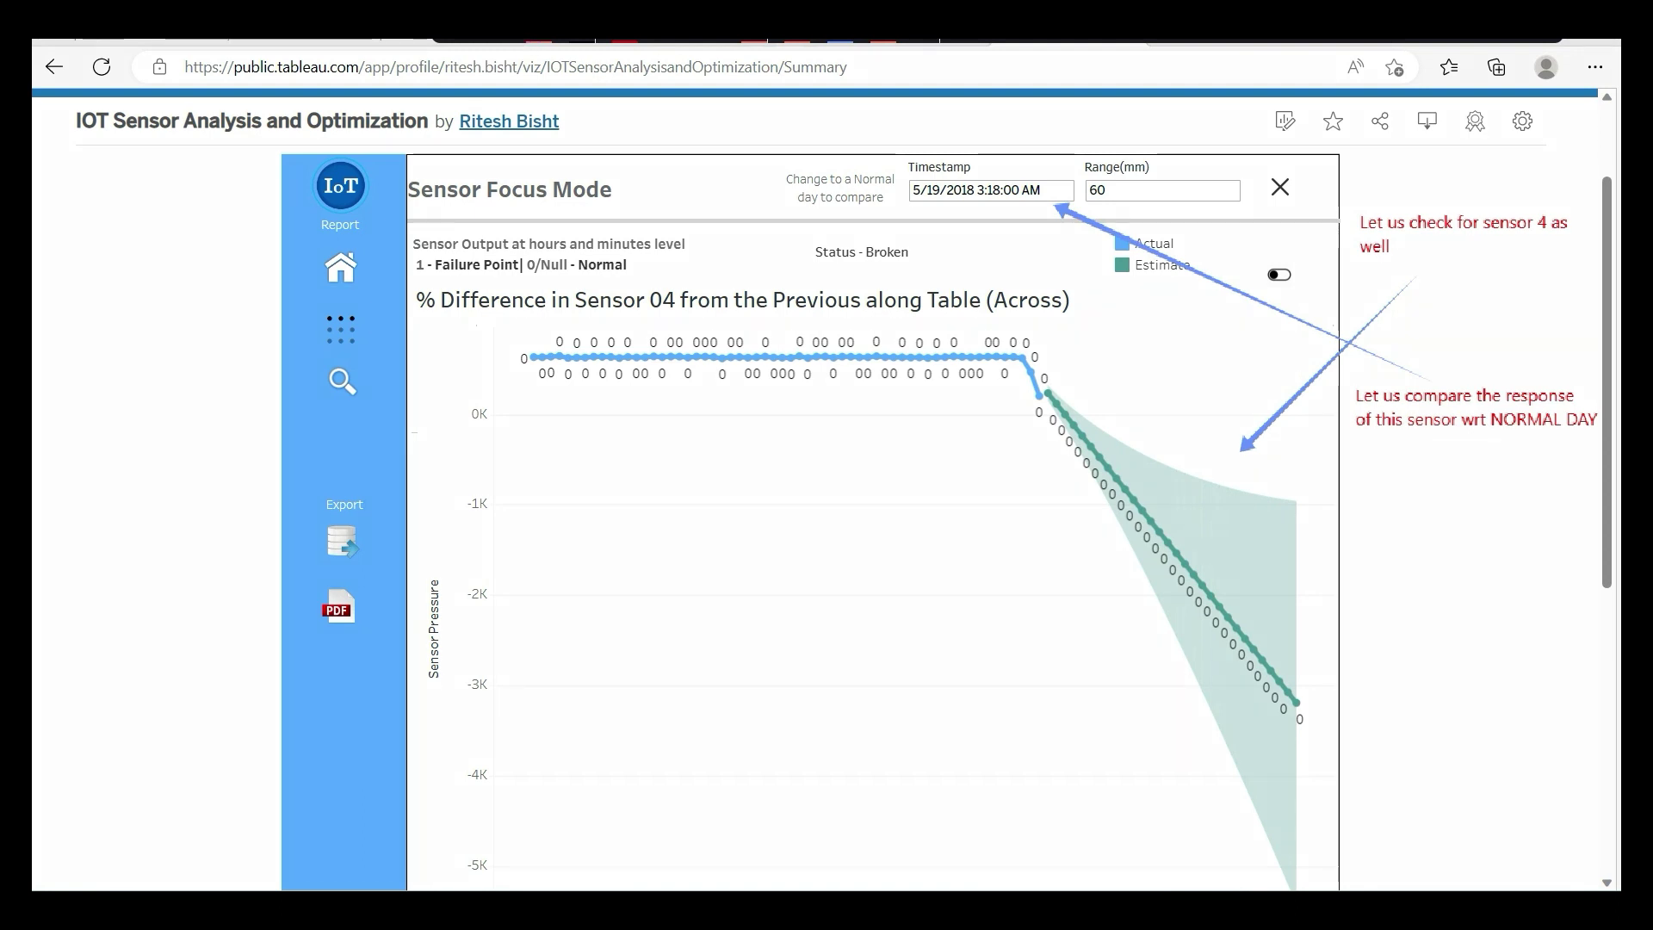
# Pick May 18, 2018 as the focus timestamp from the date picker
pyautogui.click(912, 192)
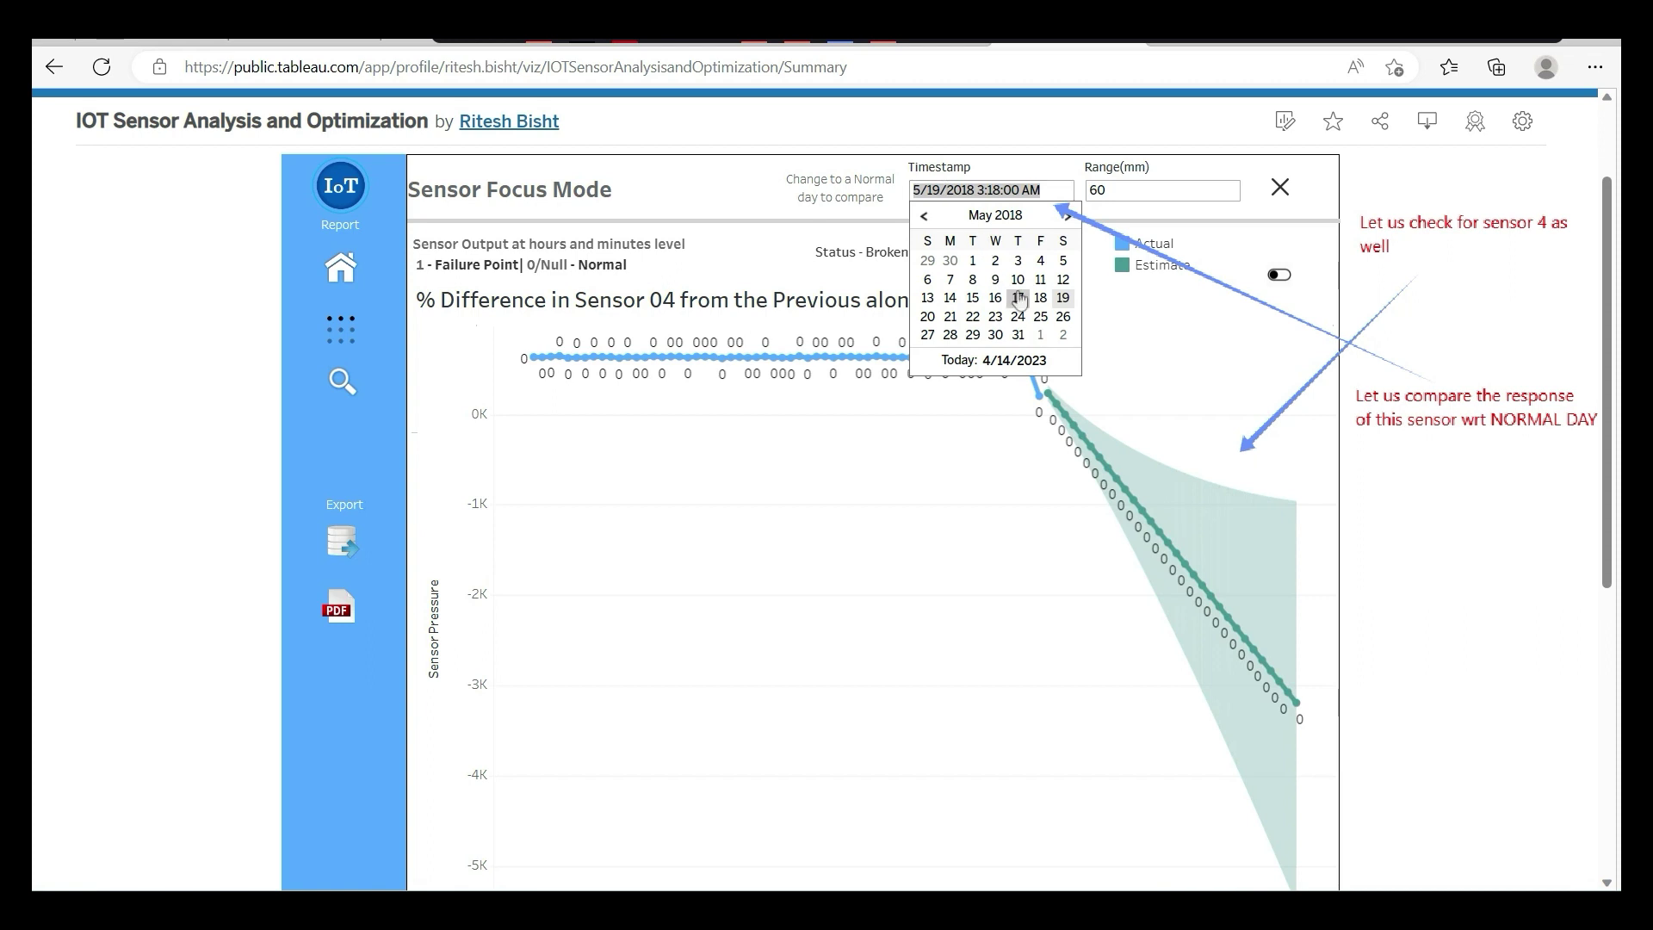
pyautogui.click(1039, 298)
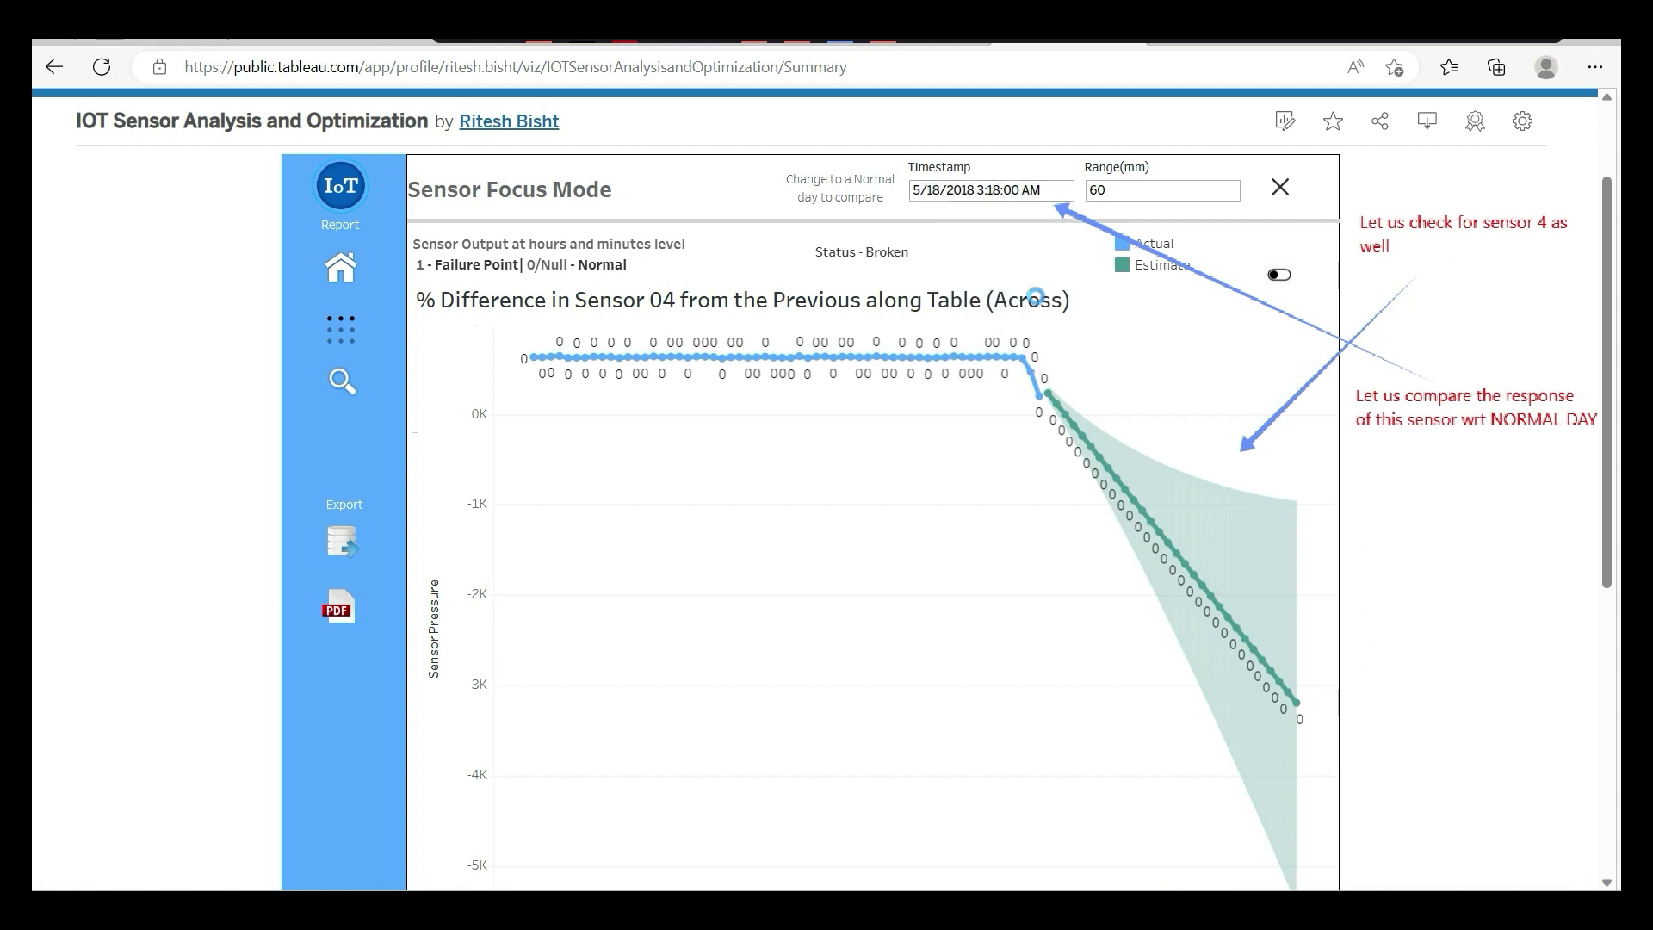